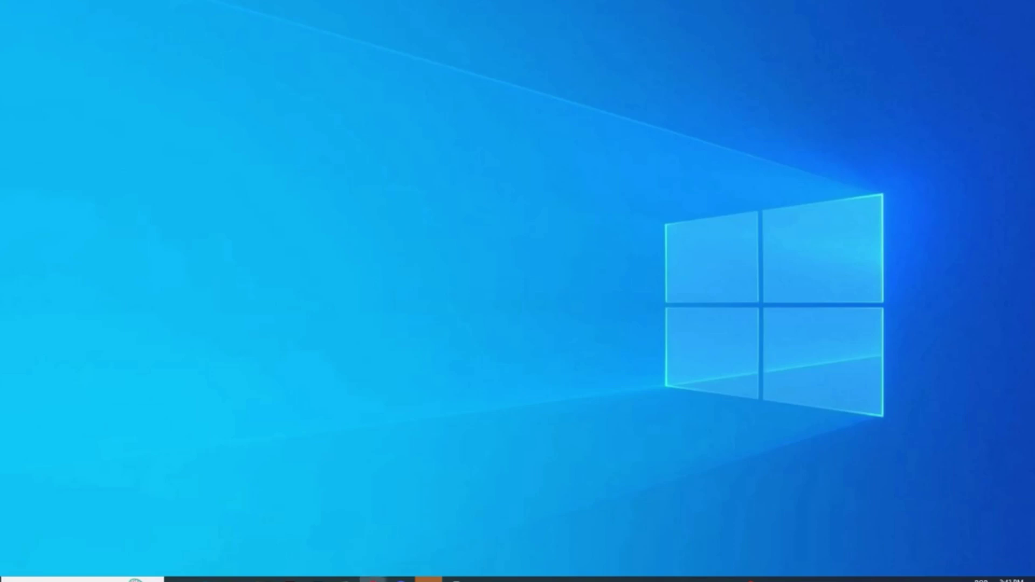
Find the Google Drive page in Chrome and download GoogleDriveSetup.exe from its Baixar section
{"action": "left_click", "coordinate": [373, 580]}
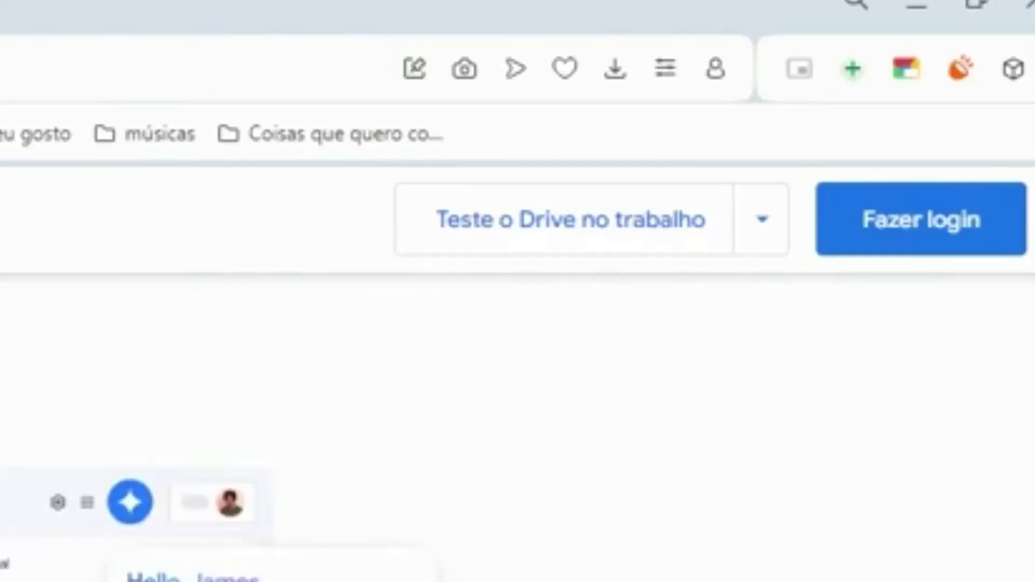
{"action": "left_click", "coordinate": [908, 227]}
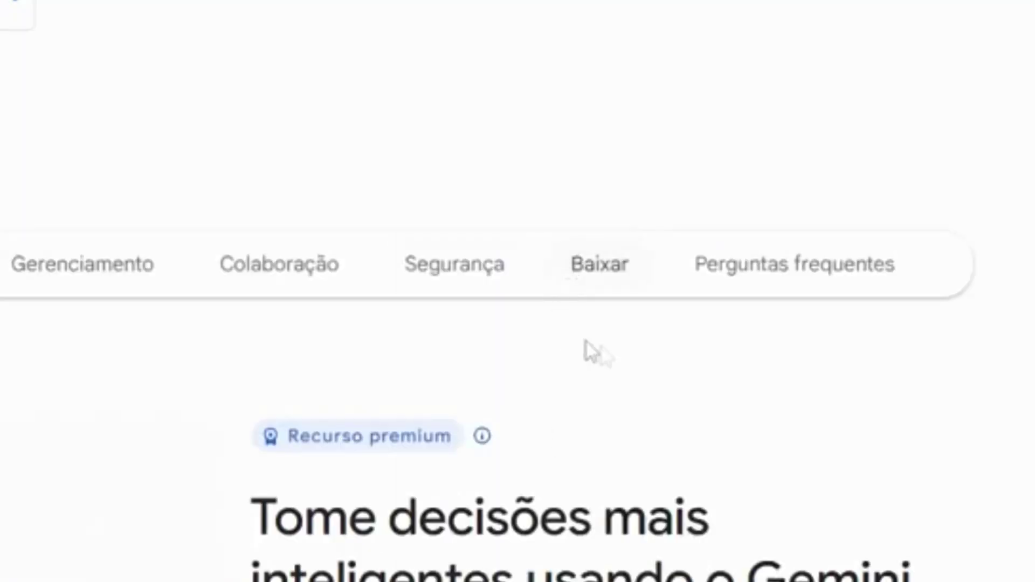
{"action": "left_click", "coordinate": [600, 265]}
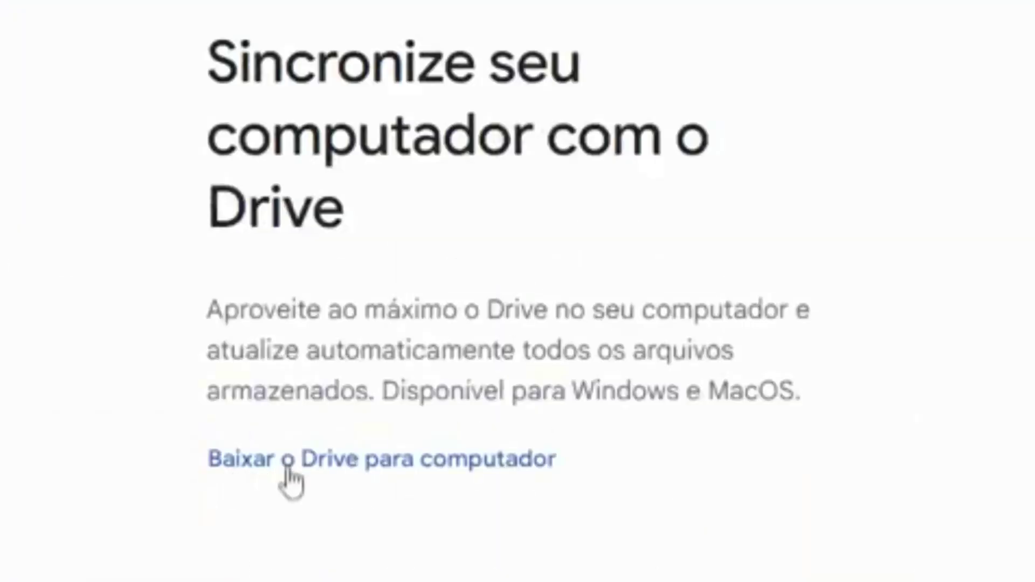
{"action": "left_click", "coordinate": [389, 468]}
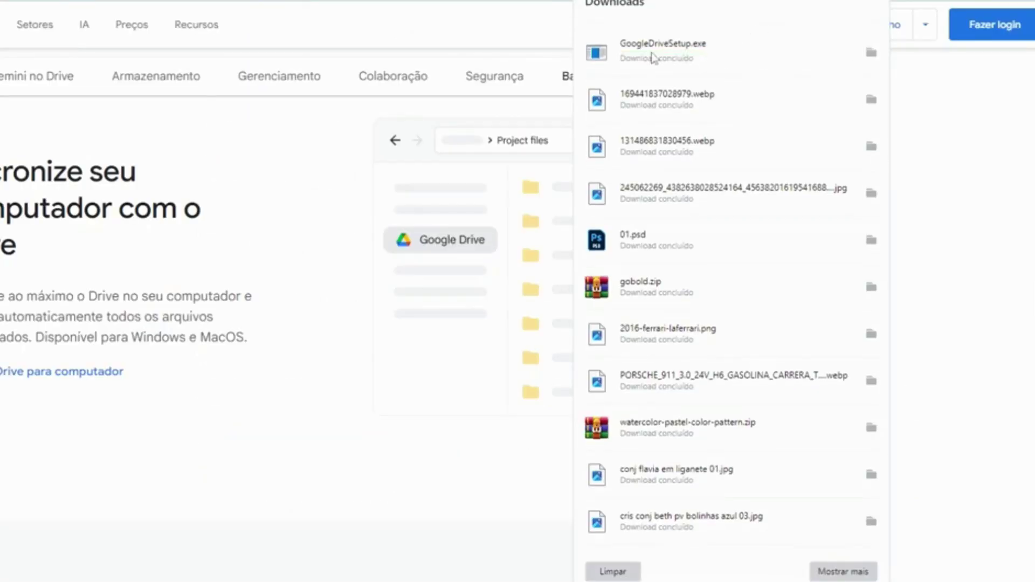
Run GoogleDriveSetup.exe and install Google Drive with the application shortcut option enabled
{"action": "left_click", "coordinate": [674, 51]}
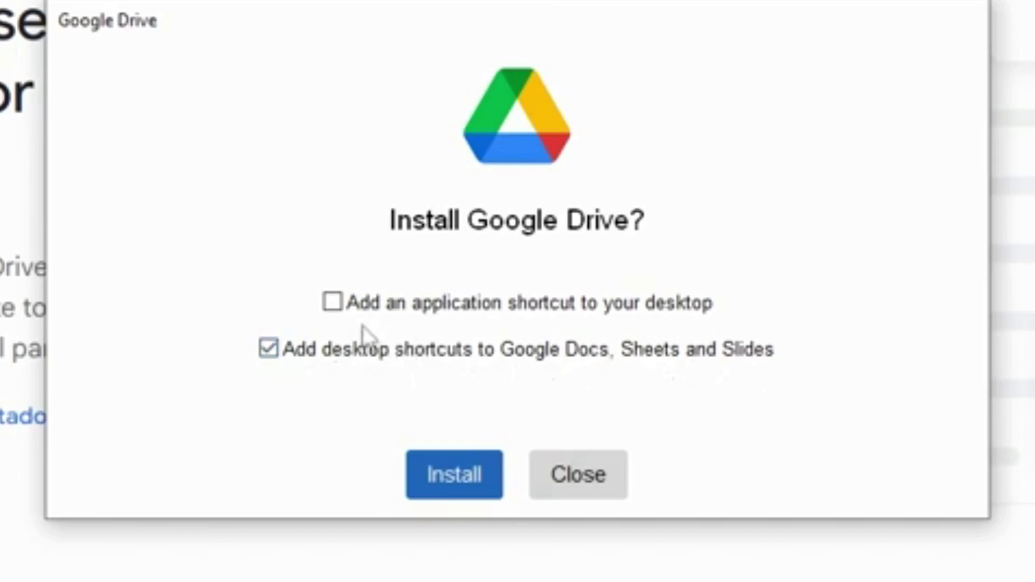
{"action": "left_click", "coordinate": [681, 310]}
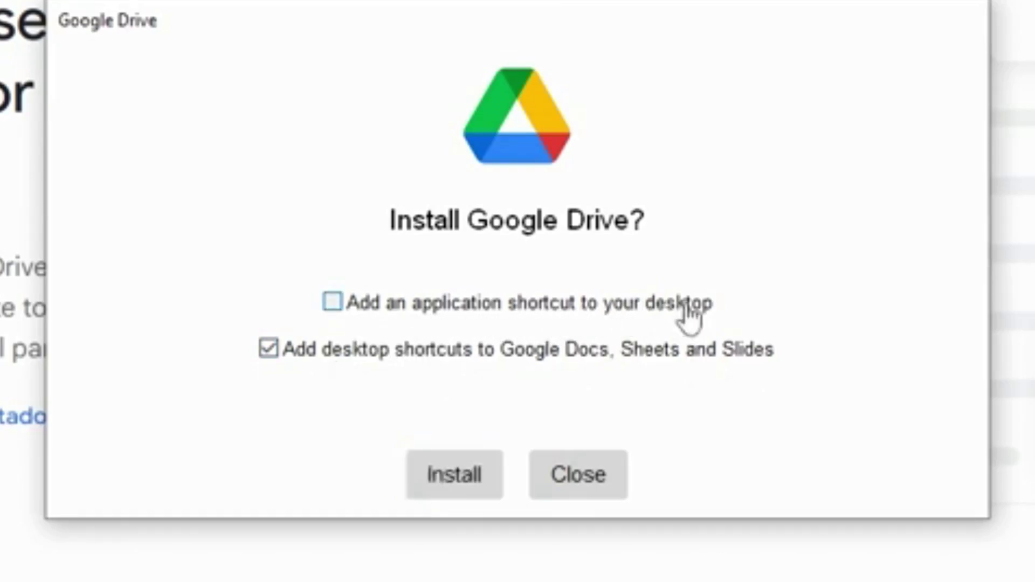
{"action": "left_click", "coordinate": [438, 488]}
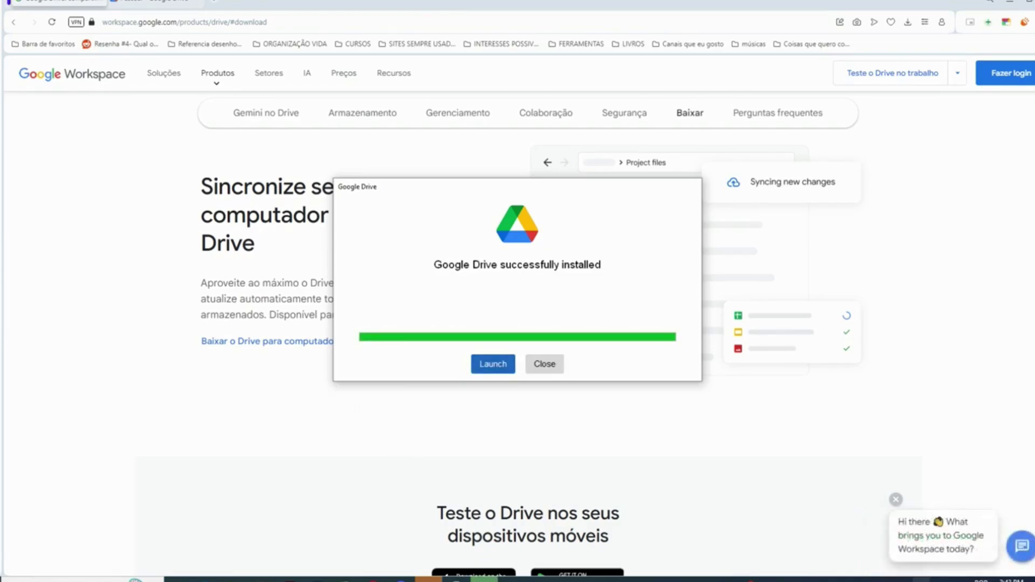
Quit 360 Total Security from the system tray and launch Google Drive
{"action": "right_click", "coordinate": [869, 580]}
{"action": "left_click", "coordinate": [913, 548]}
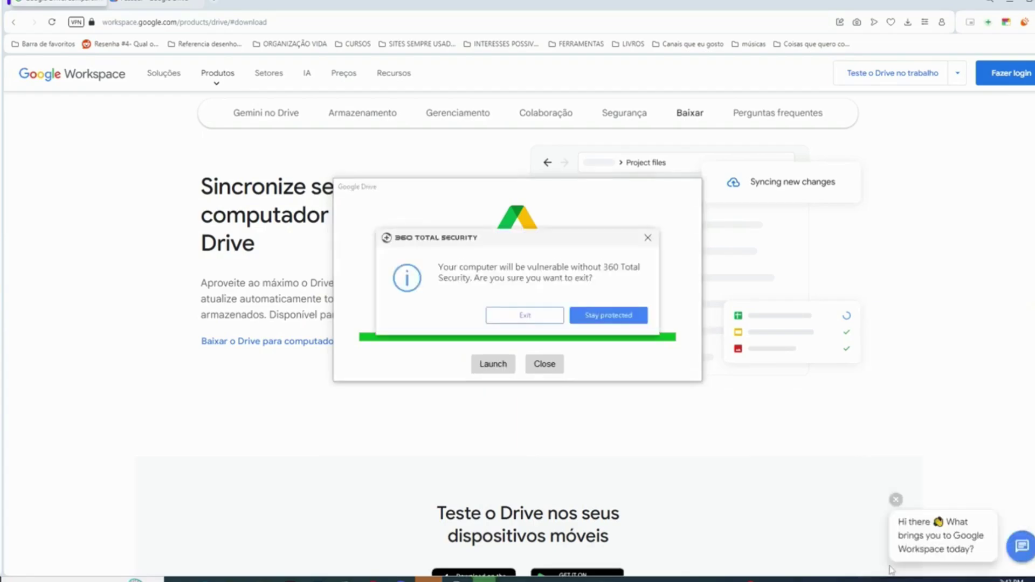
{"action": "left_click", "coordinate": [522, 318]}
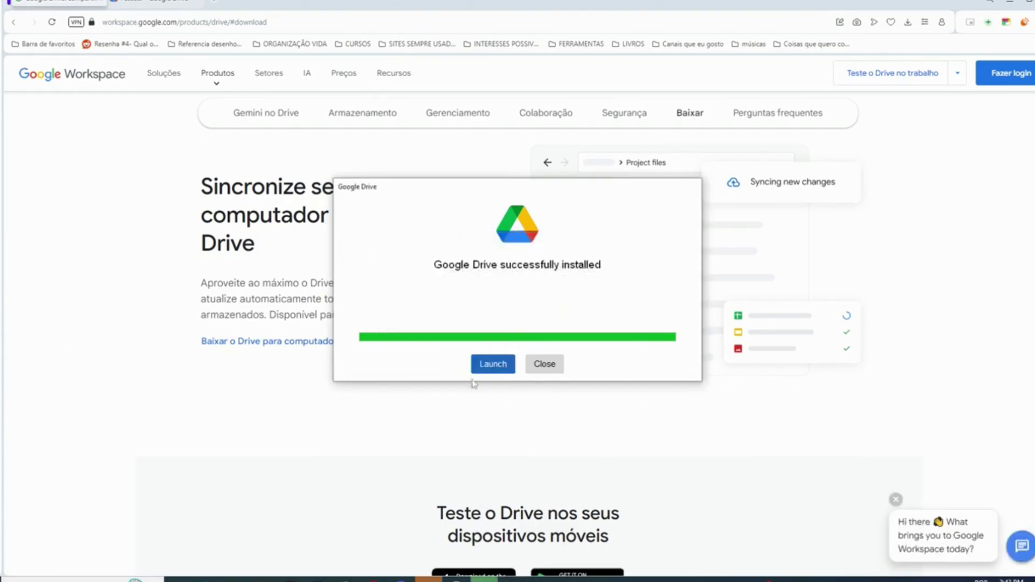
{"action": "left_click", "coordinate": [503, 366]}
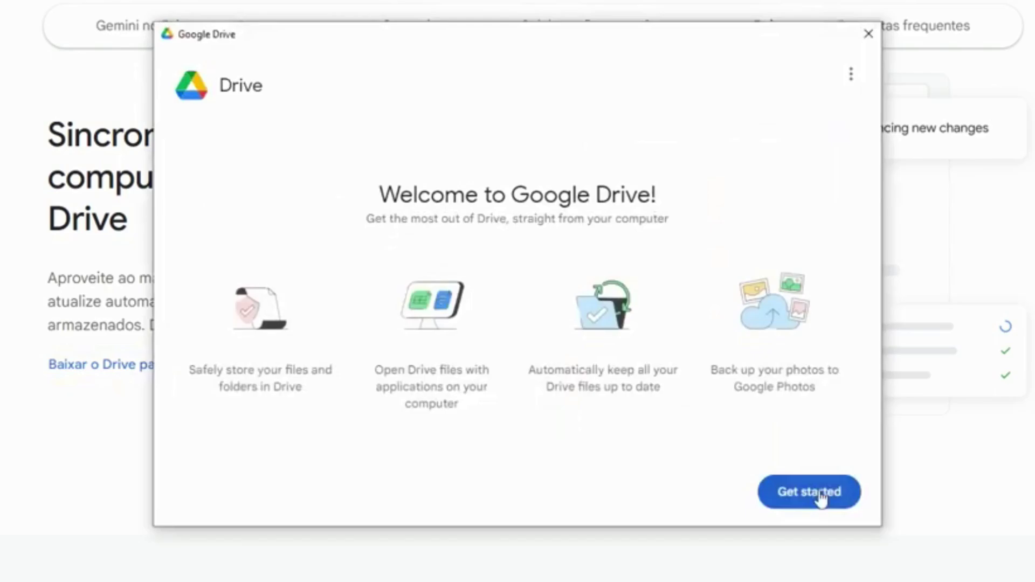
Sign in to Drive for desktop with the Google account through the browser
{"action": "left_click", "coordinate": [819, 494]}
{"action": "left_click", "coordinate": [215, 334]}
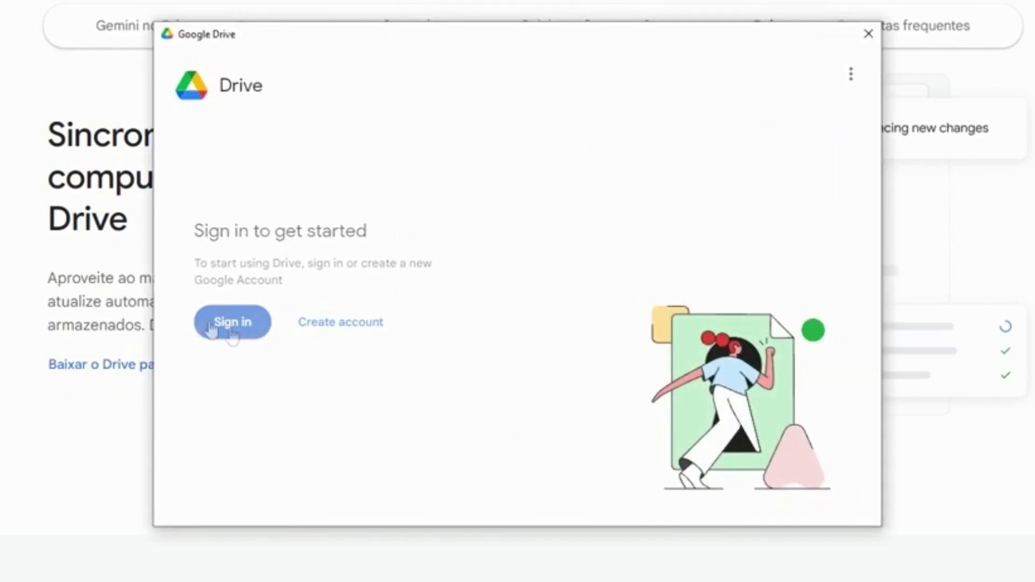
{"action": "left_click", "coordinate": [543, 174]}
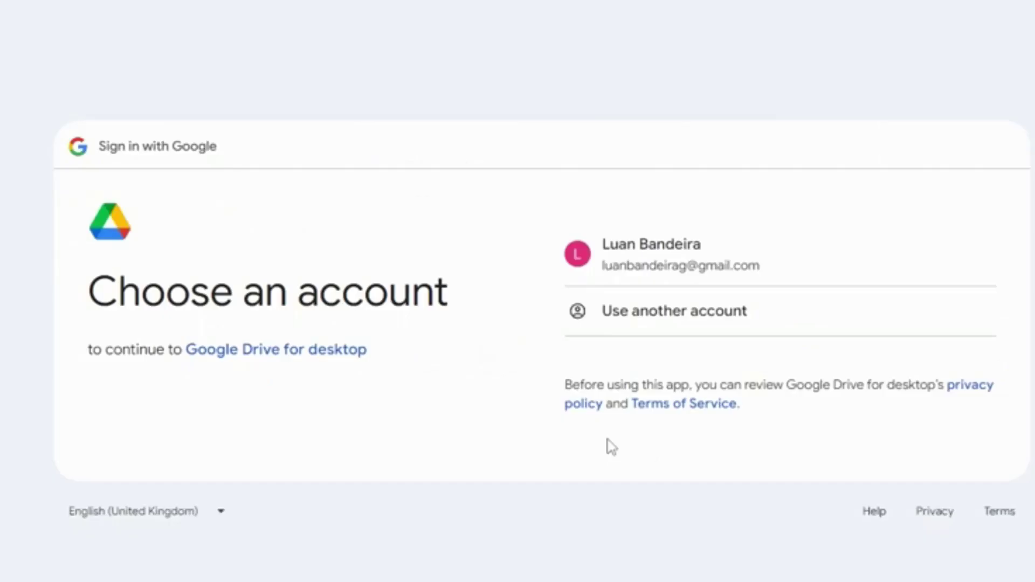
{"action": "left_click", "coordinate": [770, 258]}
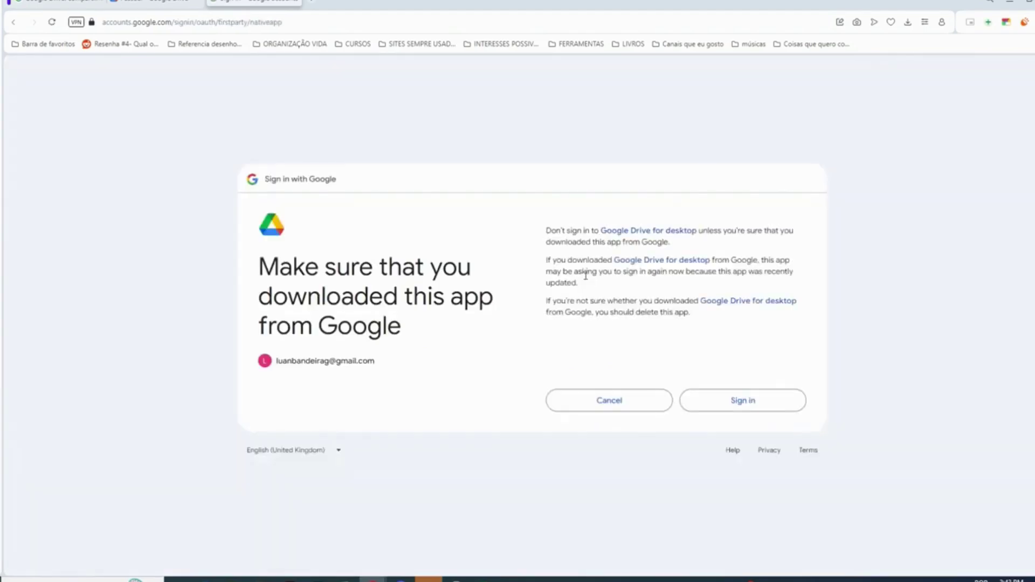
{"action": "left_click", "coordinate": [731, 401]}
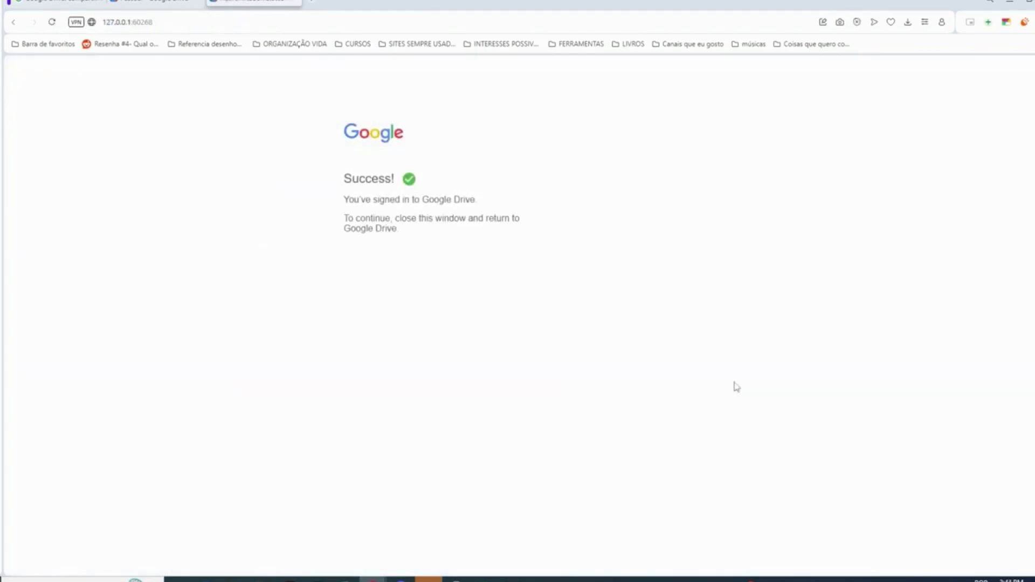
{"action": "left_click_drag", "start_coordinate": [400, 161], "coordinate": [527, 153]}
{"action": "left_click", "coordinate": [593, 161]}
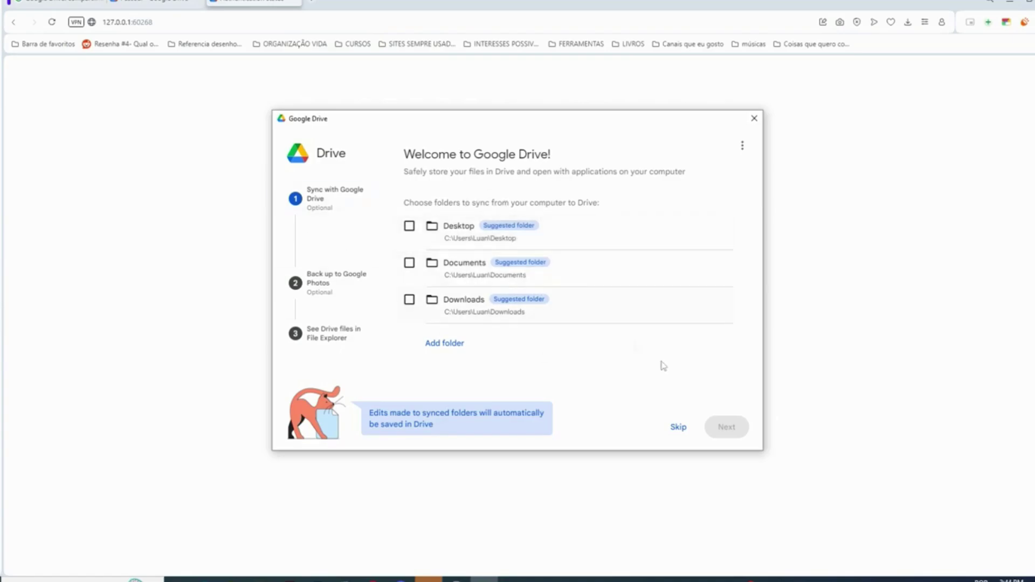
Skip syncing computer folders and skip the Google Photos backup
{"action": "left_click", "coordinate": [689, 431]}
{"action": "left_click", "coordinate": [635, 370]}
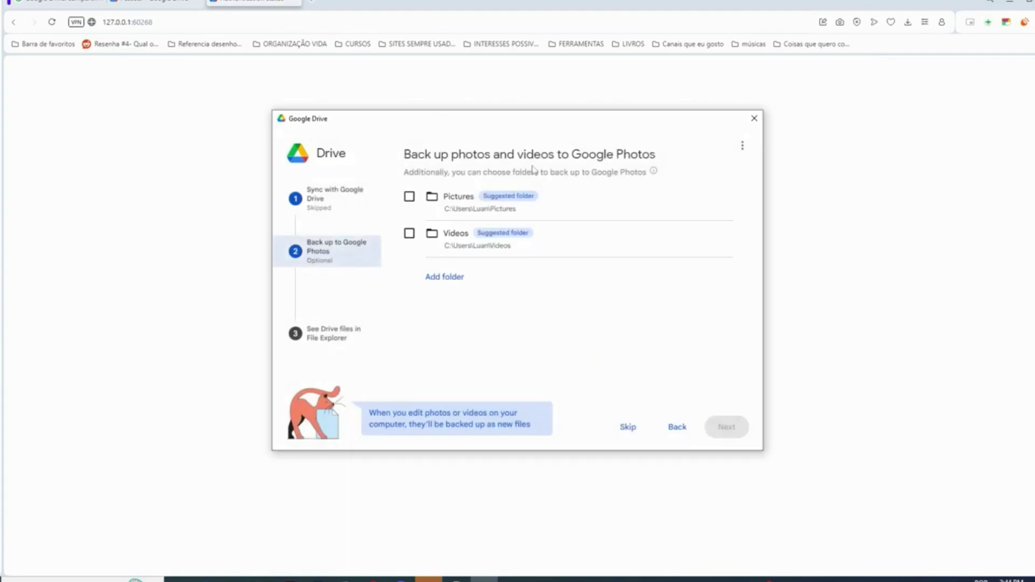
{"action": "left_click_drag", "start_coordinate": [404, 154], "coordinate": [652, 153]}
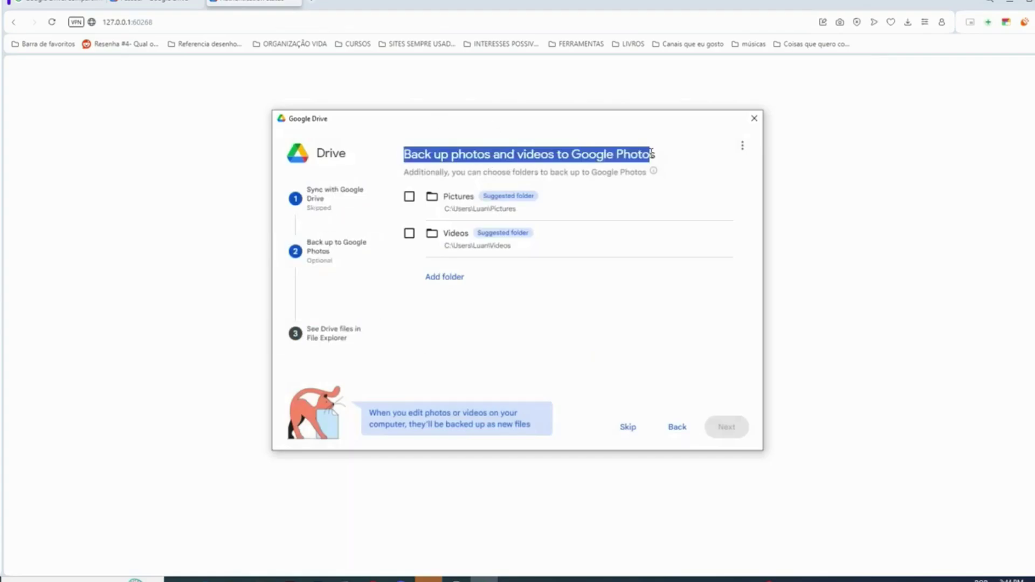
{"action": "left_click", "coordinate": [487, 152]}
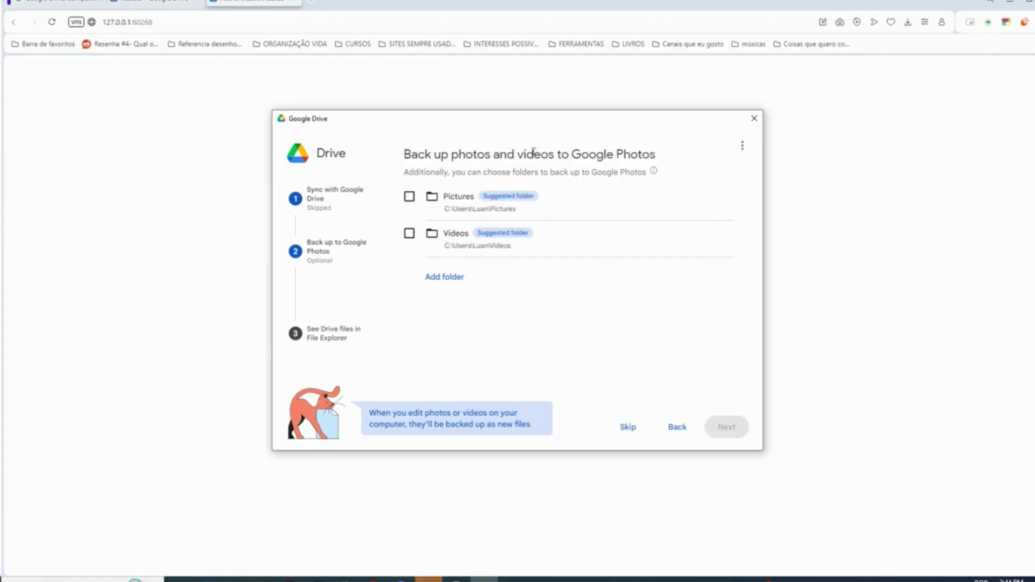
{"action": "left_click_drag", "start_coordinate": [534, 153], "coordinate": [618, 171]}
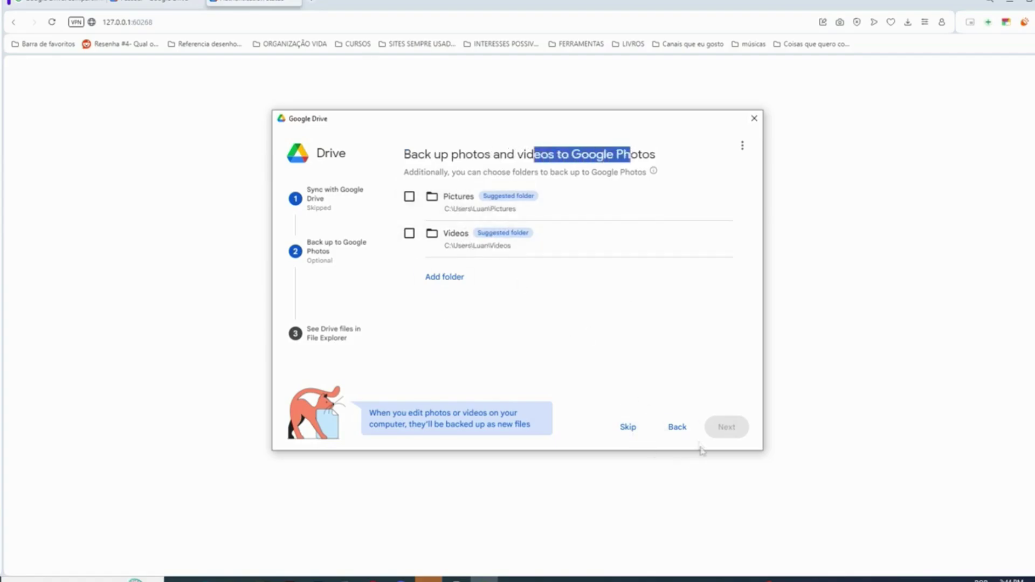
{"action": "left_click", "coordinate": [625, 429]}
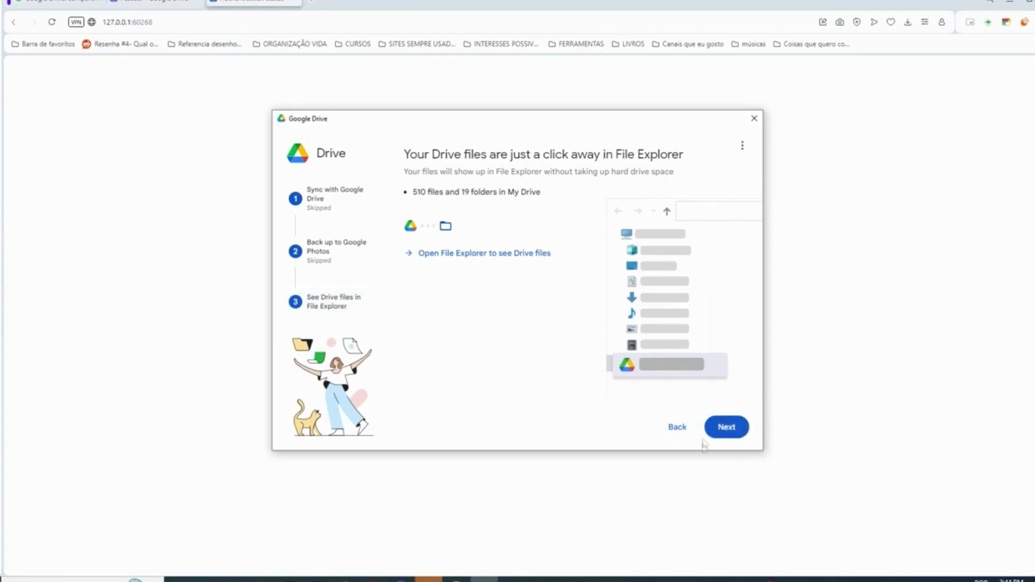
Finish Drive setup, open Drive, and close the browser's sign-in success page
{"action": "left_click", "coordinate": [723, 429]}
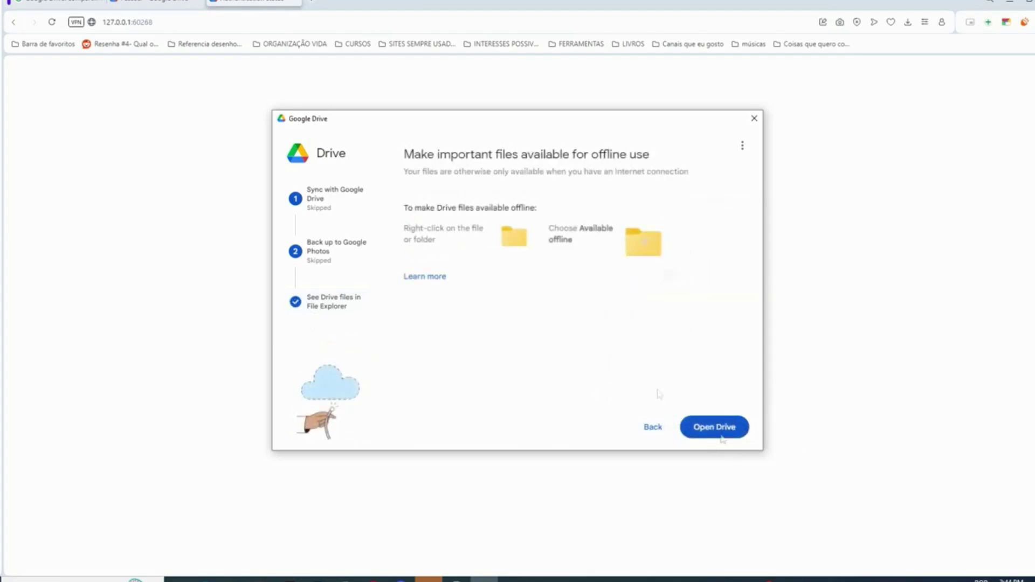
{"action": "left_click", "coordinate": [722, 430]}
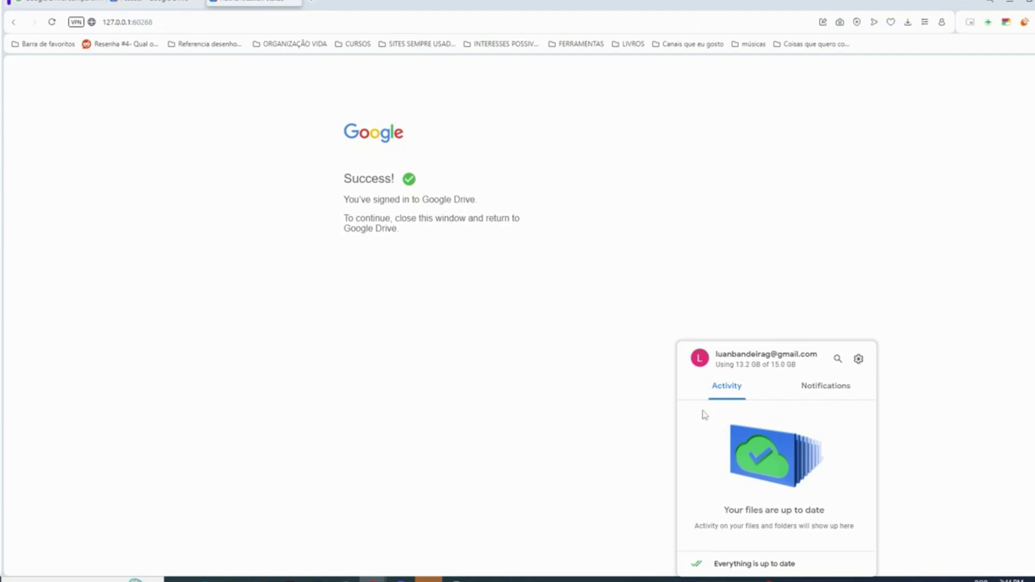
{"action": "left_click", "coordinate": [1009, 2]}
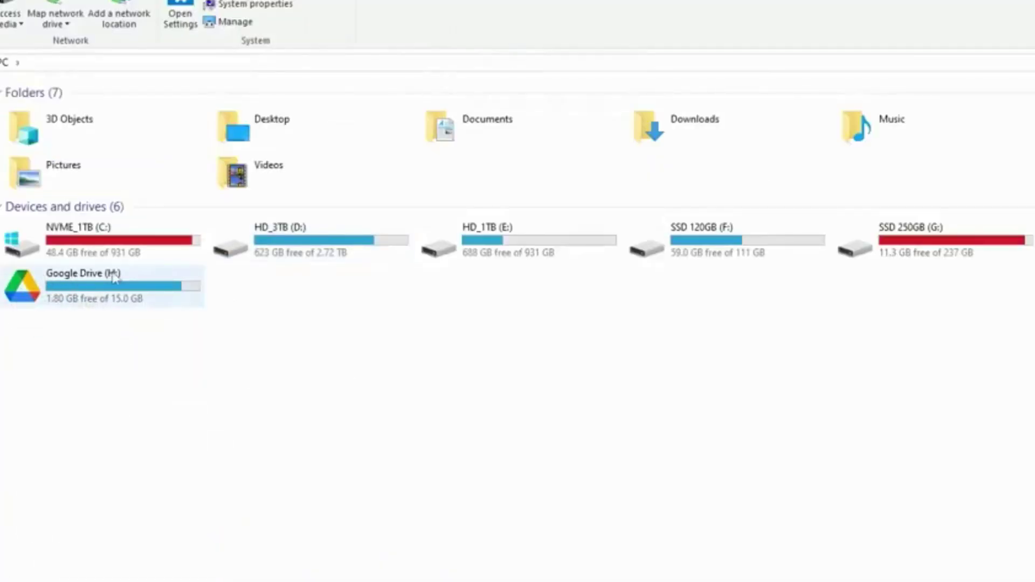
Open My Drive on Google Drive (H:) and scroll through its synced folders and files
{"action": "mouse_move", "coordinate": [49, 294]}
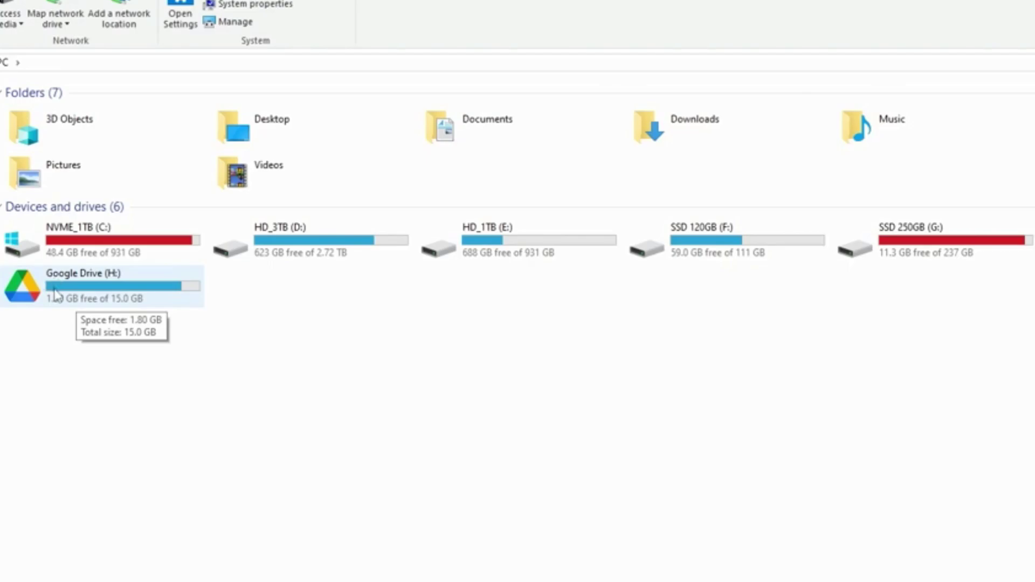
{"action": "double_click", "coordinate": [55, 294]}
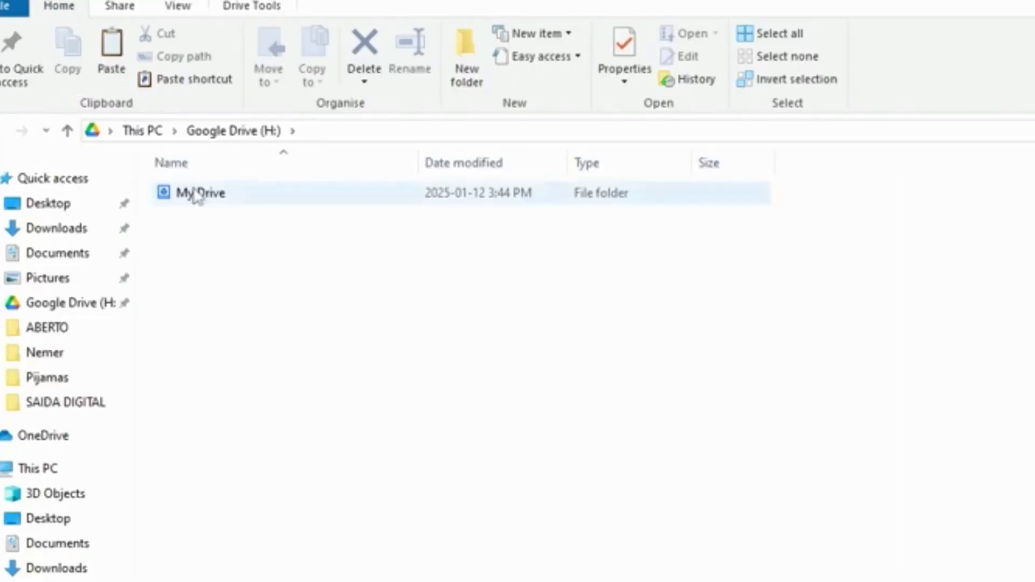
{"action": "double_click", "coordinate": [197, 195]}
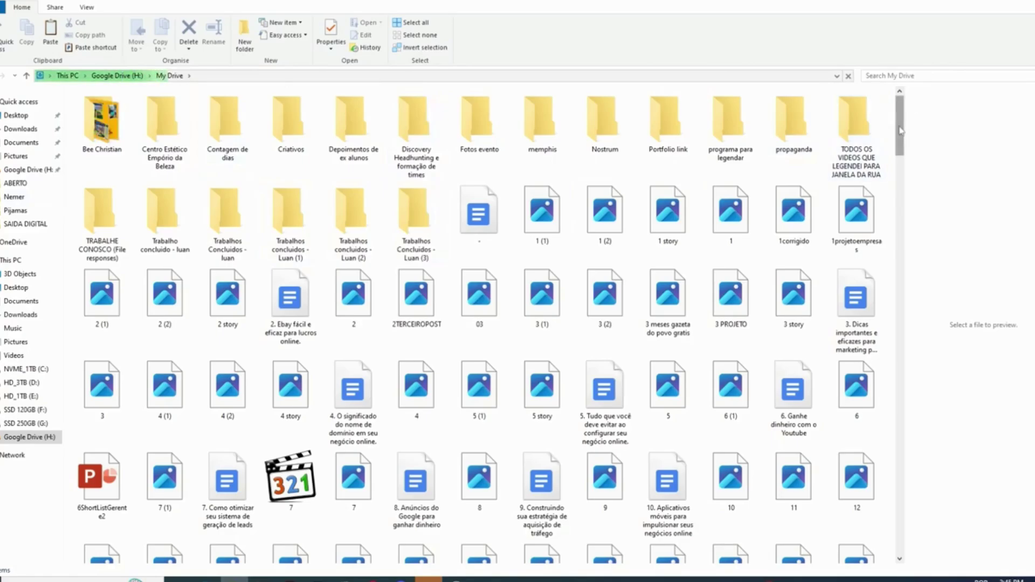
{"action": "left_click_drag", "start_coordinate": [900, 129], "coordinate": [907, 174]}
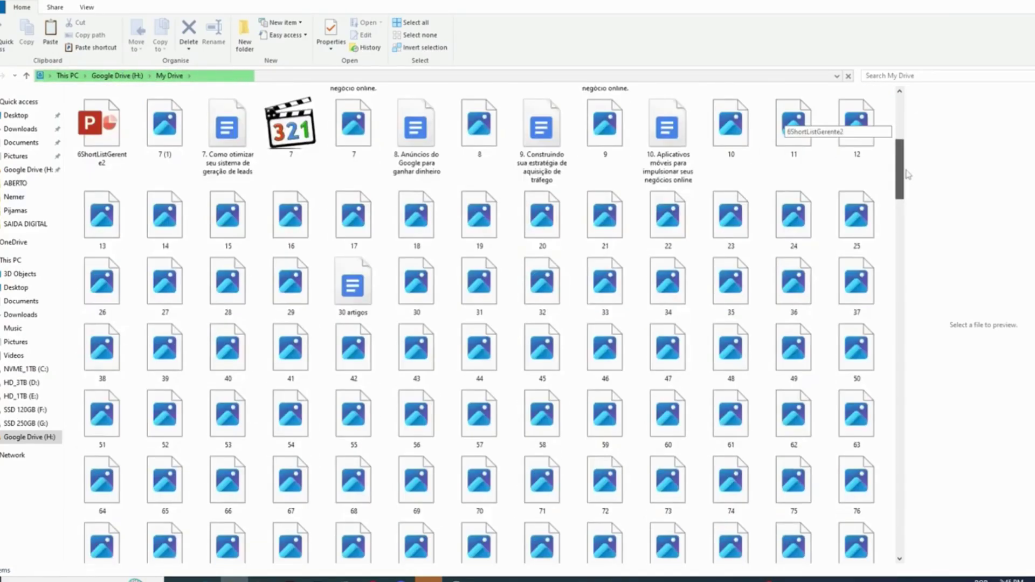
{"action": "left_click_drag", "start_coordinate": [907, 174], "coordinate": [899, 125]}
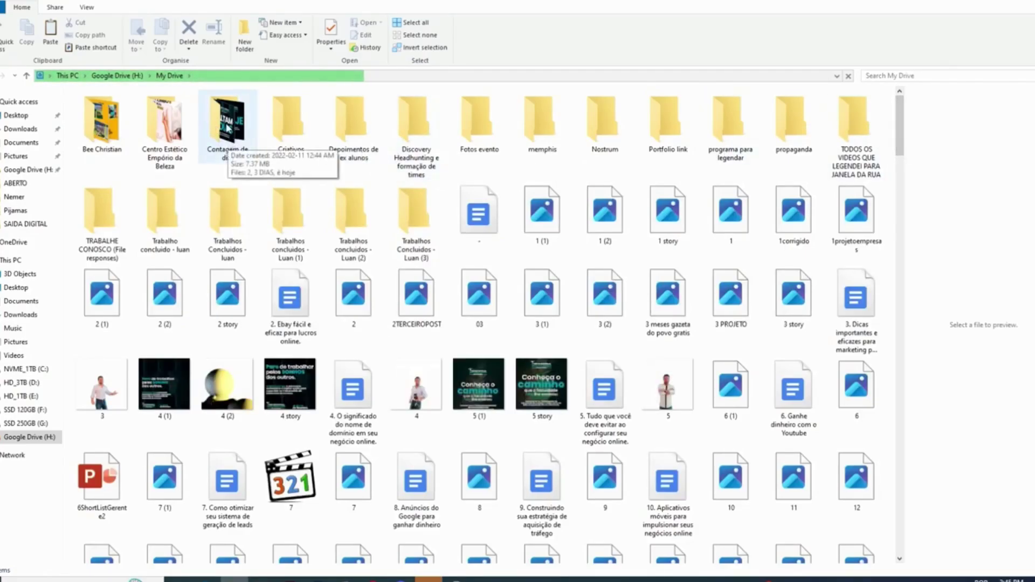
Copy the Bee Christian folder from My Drive and paste it onto SSD 250GB (G:)
{"action": "left_click", "coordinate": [93, 134]}
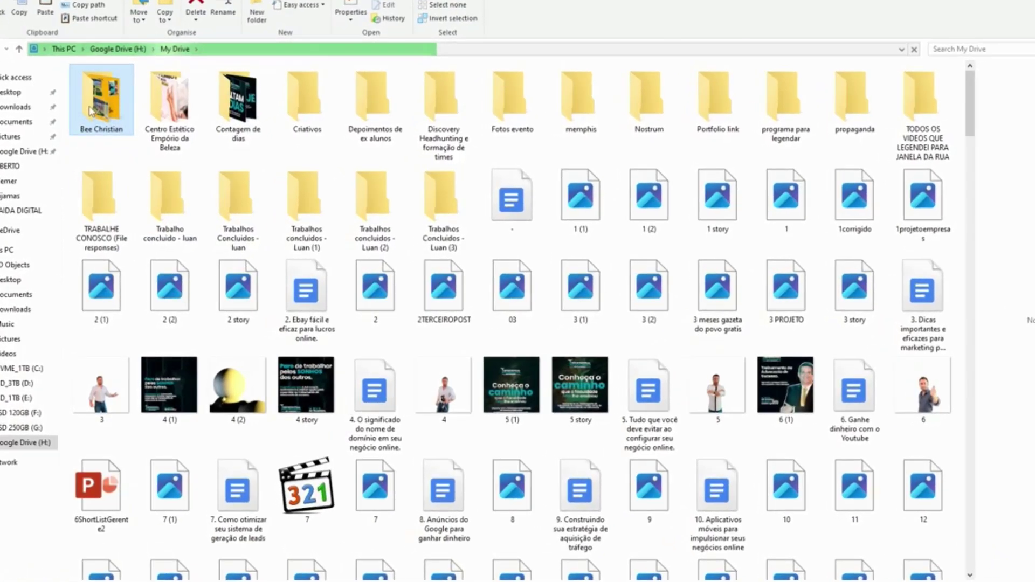
{"action": "right_click", "coordinate": [94, 134]}
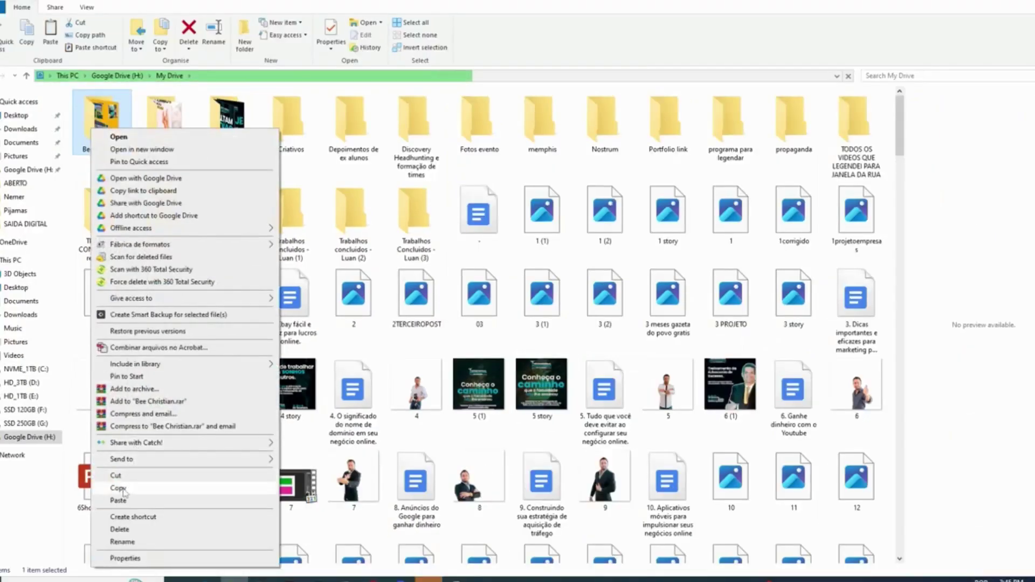
{"action": "left_click", "coordinate": [82, 504]}
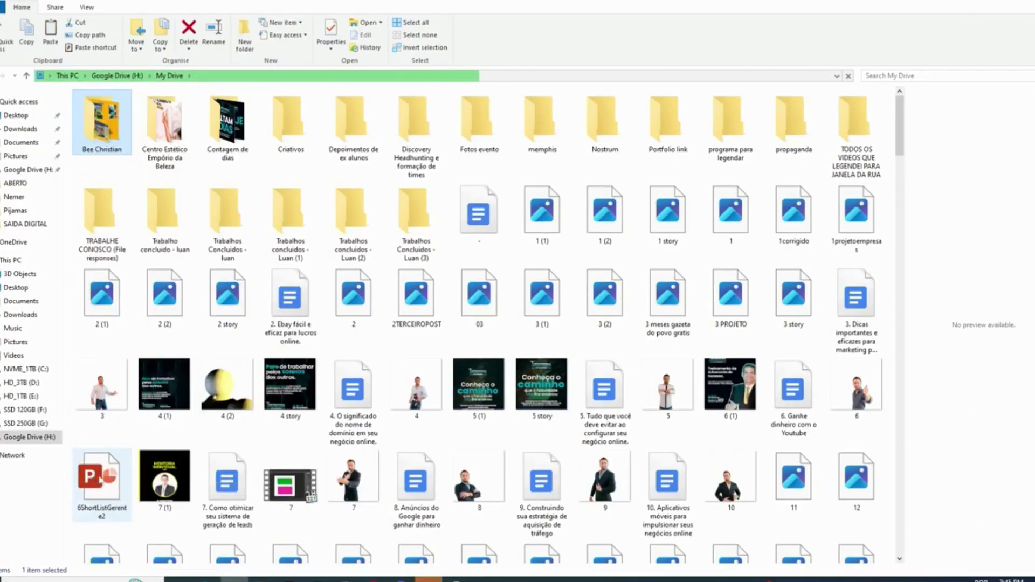
{"action": "left_click", "coordinate": [25, 426]}
{"action": "right_click", "coordinate": [244, 216]}
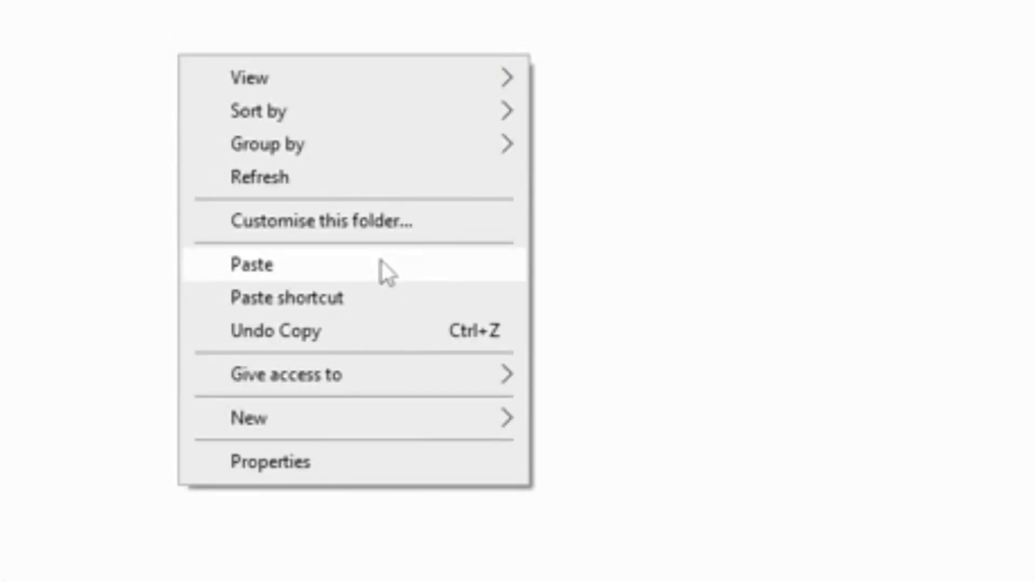
{"action": "left_click", "coordinate": [324, 299]}
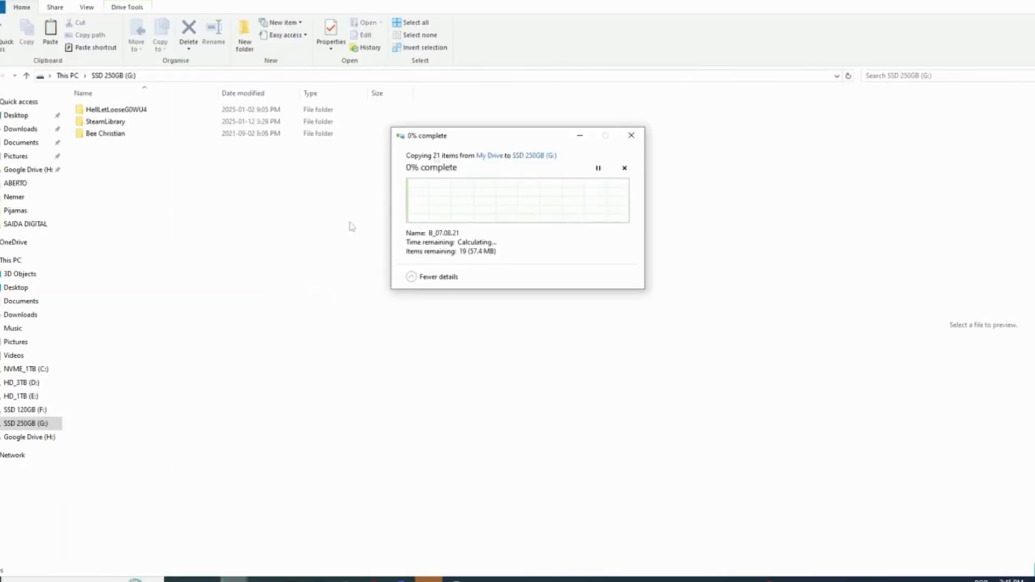
{"action": "left_click_drag", "start_coordinate": [469, 137], "coordinate": [553, 224]}
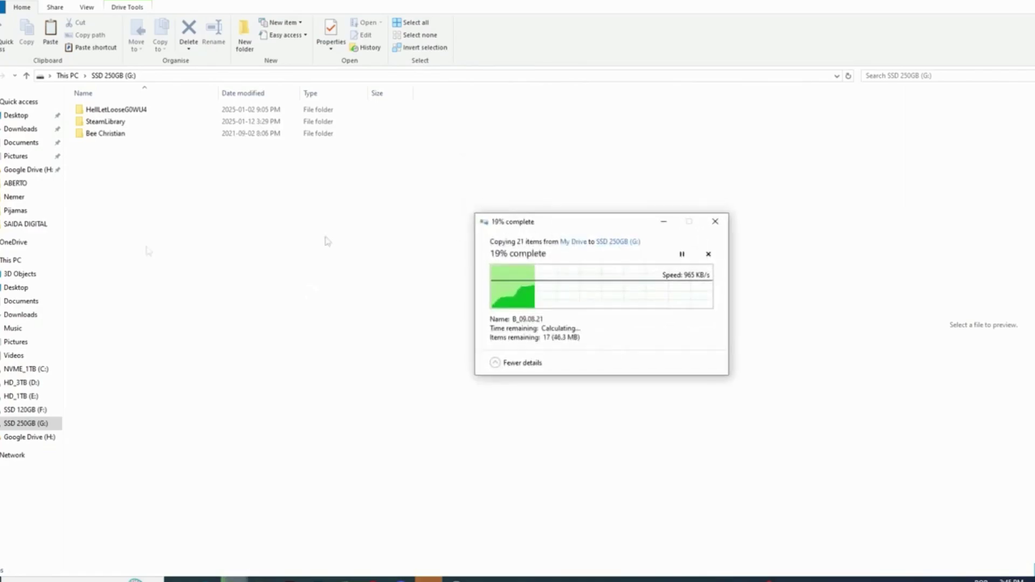